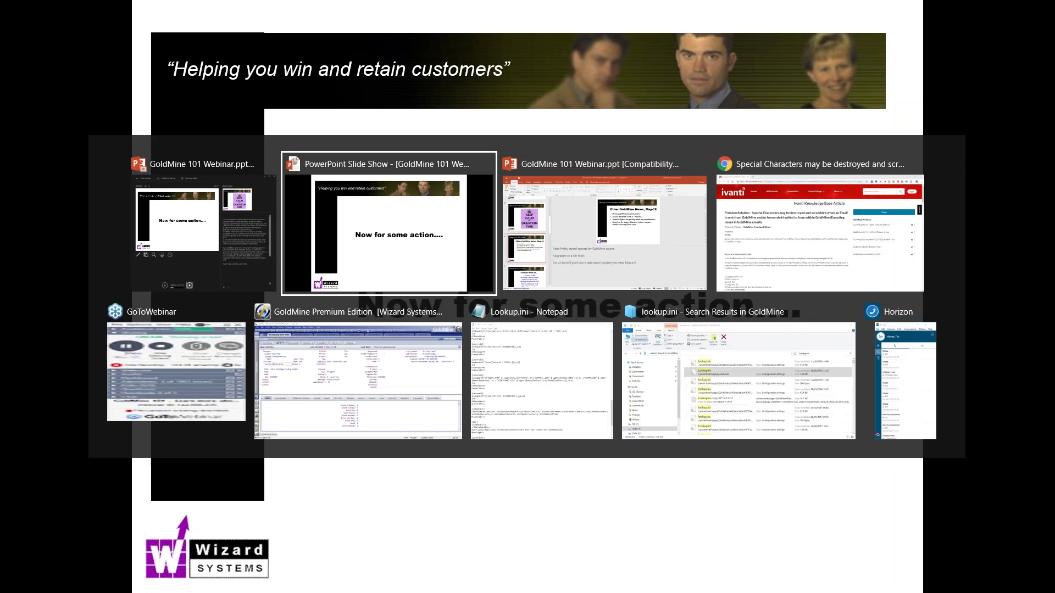
Step: Switch from the slide show to the GoldMine contact window
{"action": "key", "text": "Tab"}
{"action": "key", "text": "Tab"}
{"action": "key", "text": "Tab"}
{"action": "key", "text": "Tab"}
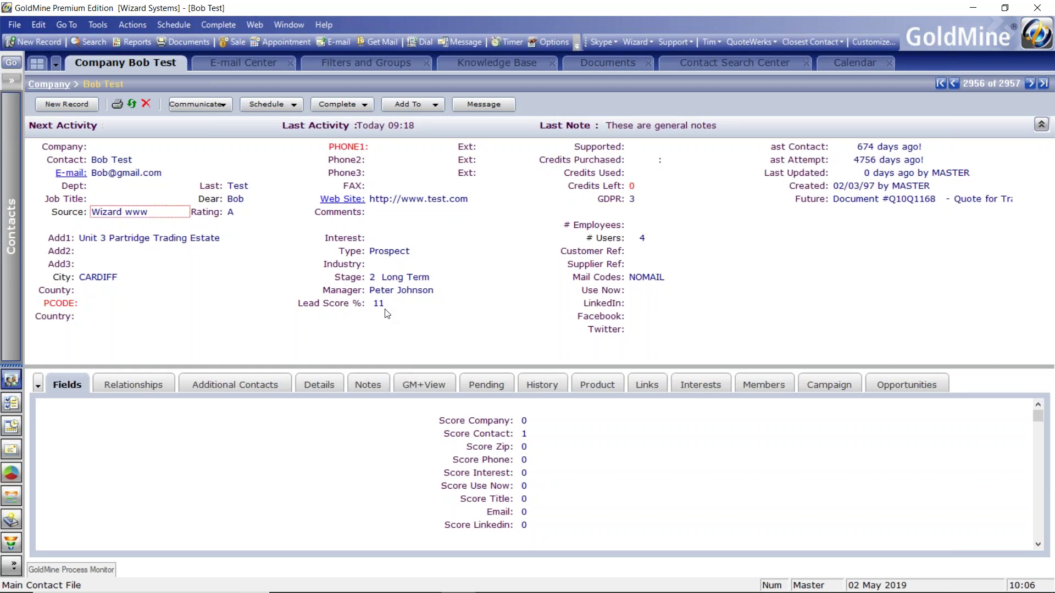
Step: Enter 'Test Ltd' in the contact's Company field and commit it
{"action": "left_click", "coordinate": [107, 149]}
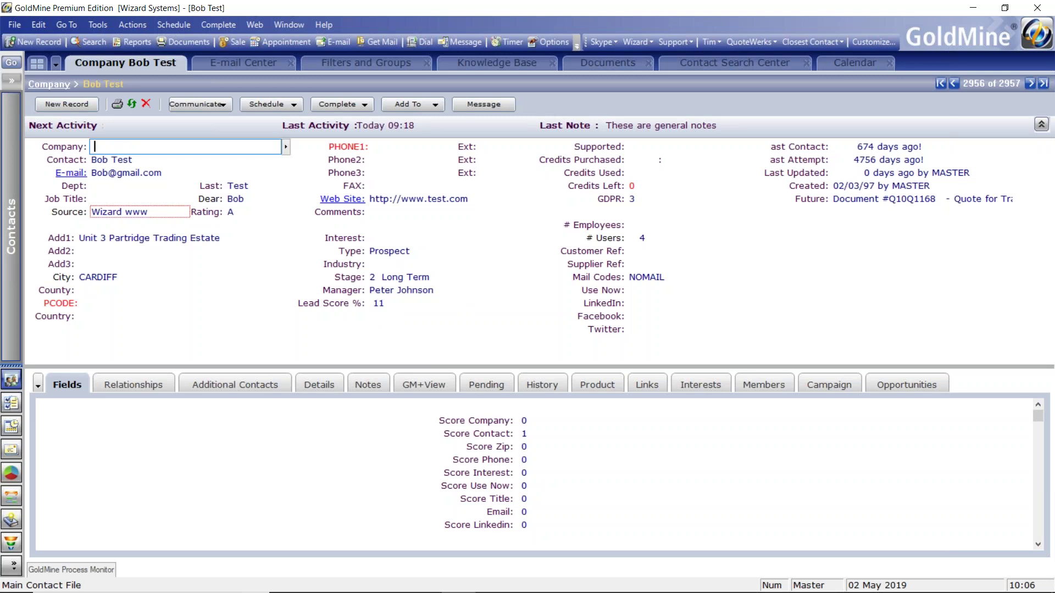
{"action": "type", "text": "Test Ltd"}
{"action": "left_click", "coordinate": [81, 153]}
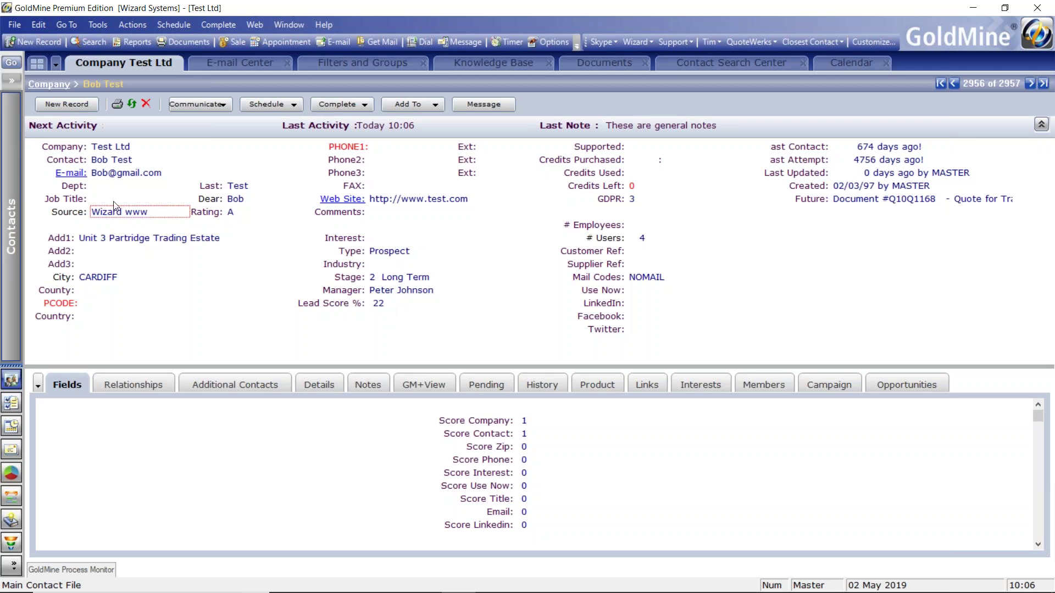
Step: Pick Business Development Manager from the Job Title lookup list and apply it
{"action": "left_click", "coordinate": [144, 199]}
{"action": "left_click", "coordinate": [192, 200]}
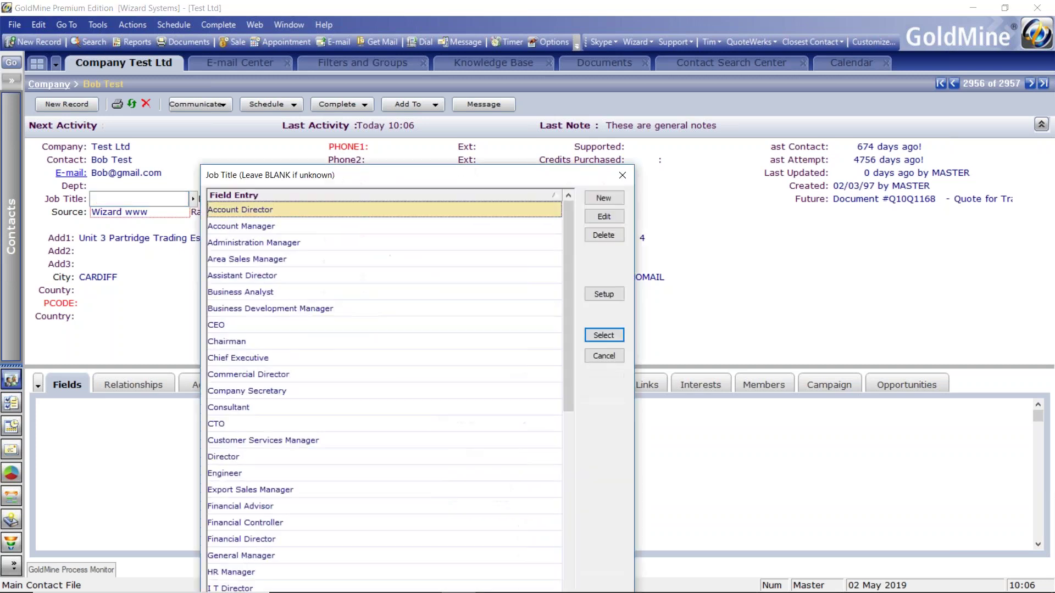
{"action": "left_click", "coordinate": [281, 309]}
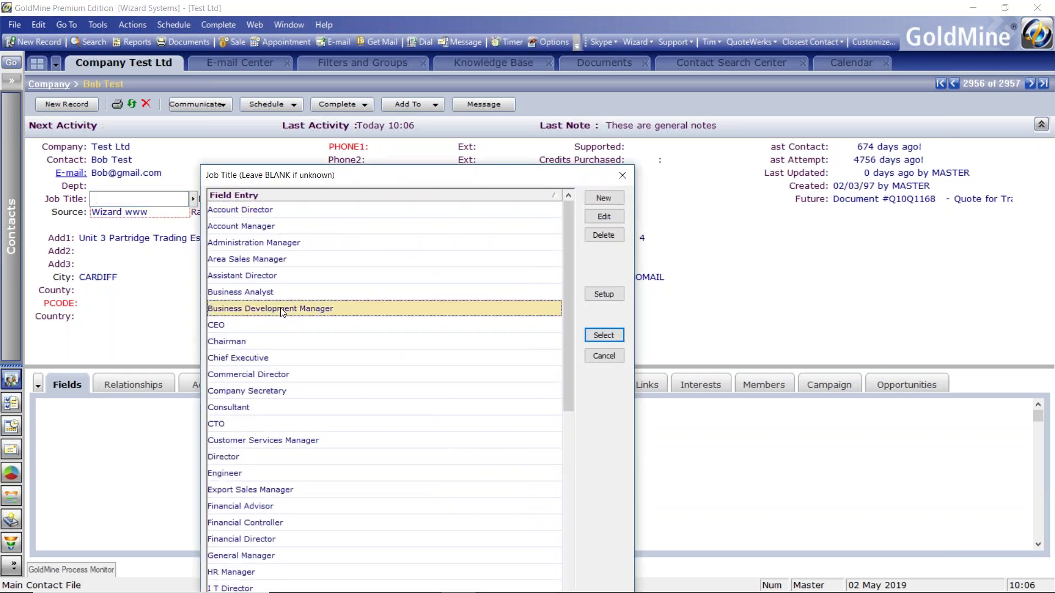
{"action": "left_click", "coordinate": [603, 336]}
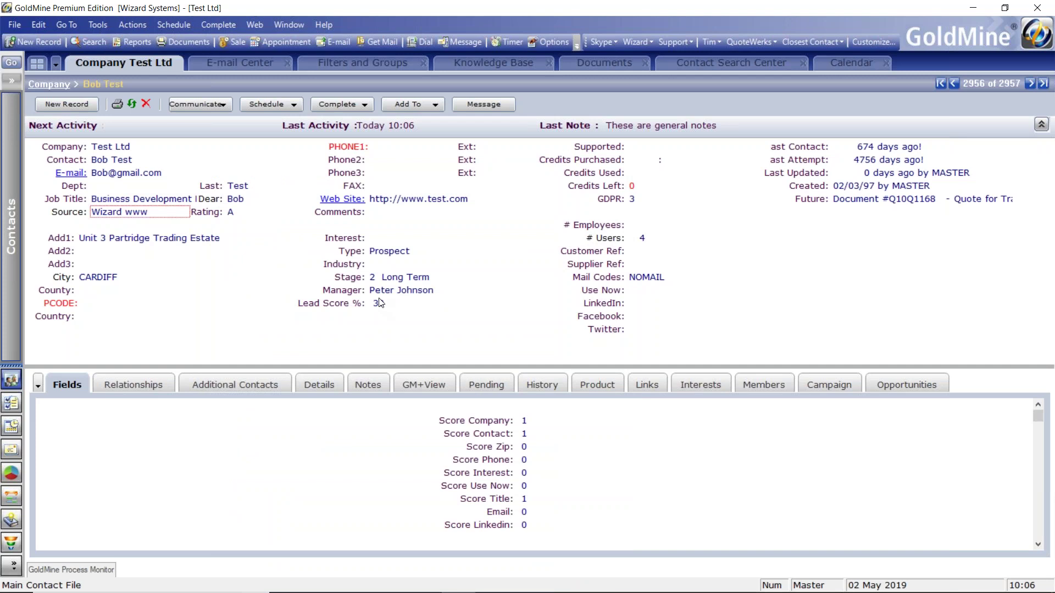
Step: Enter the contact's phone number in PHONE1 and save it
{"action": "left_click", "coordinate": [380, 152]}
{"action": "type", "text": "01"}
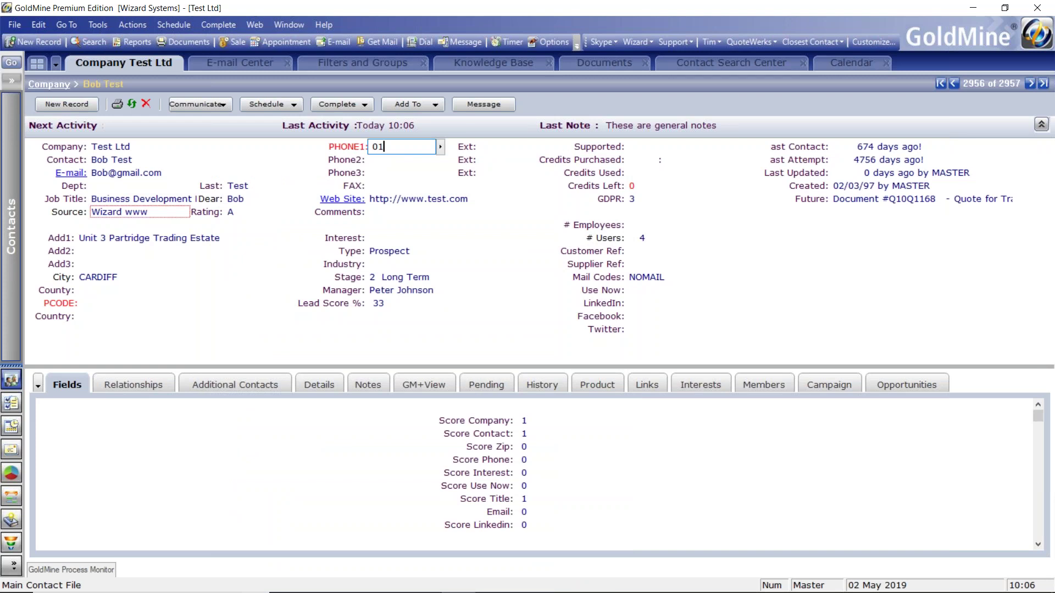
{"action": "type", "text": "234 567354"}
{"action": "key", "text": "Return"}
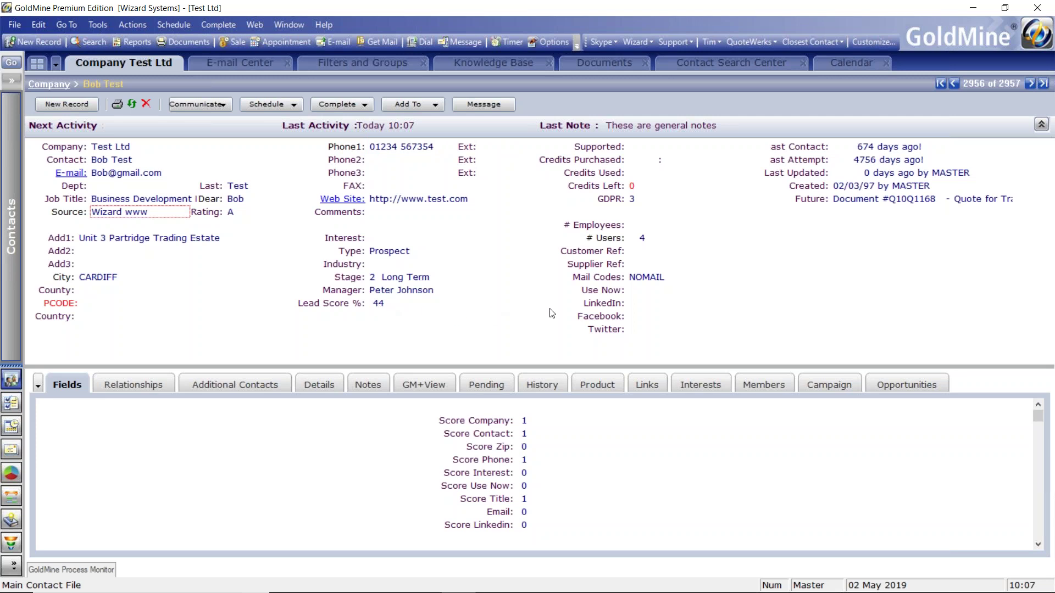
Step: Choose ASM from the Interest field's Main Interest lookup list
{"action": "left_click", "coordinate": [391, 240]}
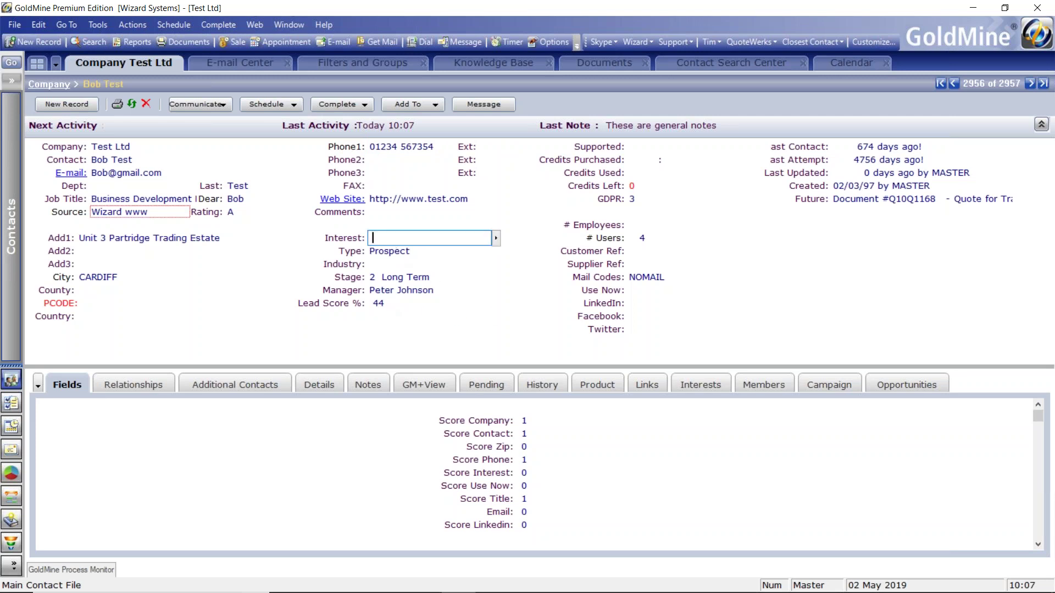
{"action": "left_click", "coordinate": [496, 240]}
{"action": "double_click", "coordinate": [526, 281]}
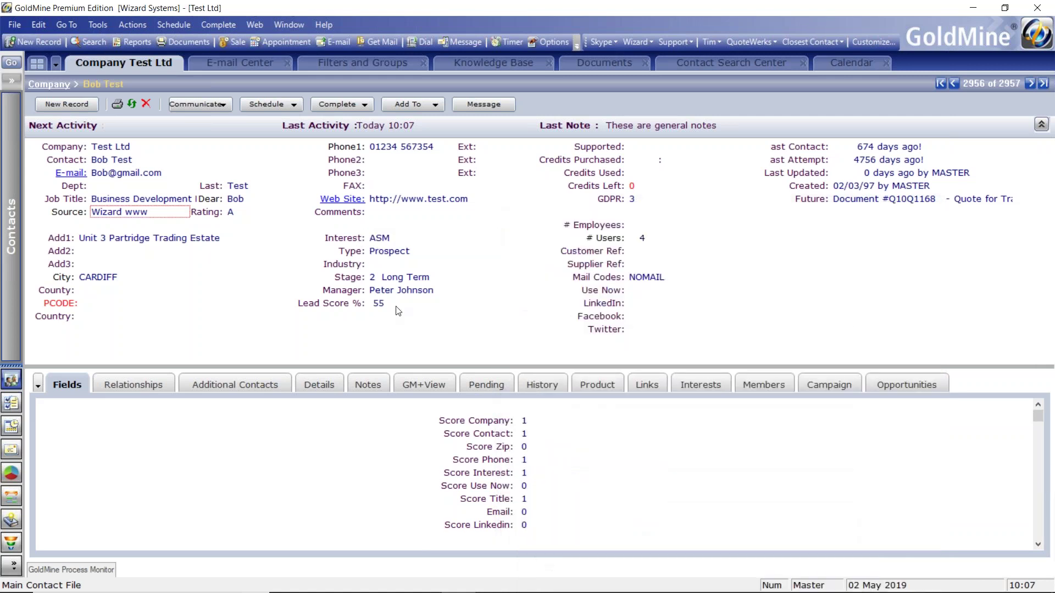
Step: Enter the contact's LinkedIn number and commit the field
{"action": "left_click", "coordinate": [634, 307]}
{"action": "type", "text": "121"}
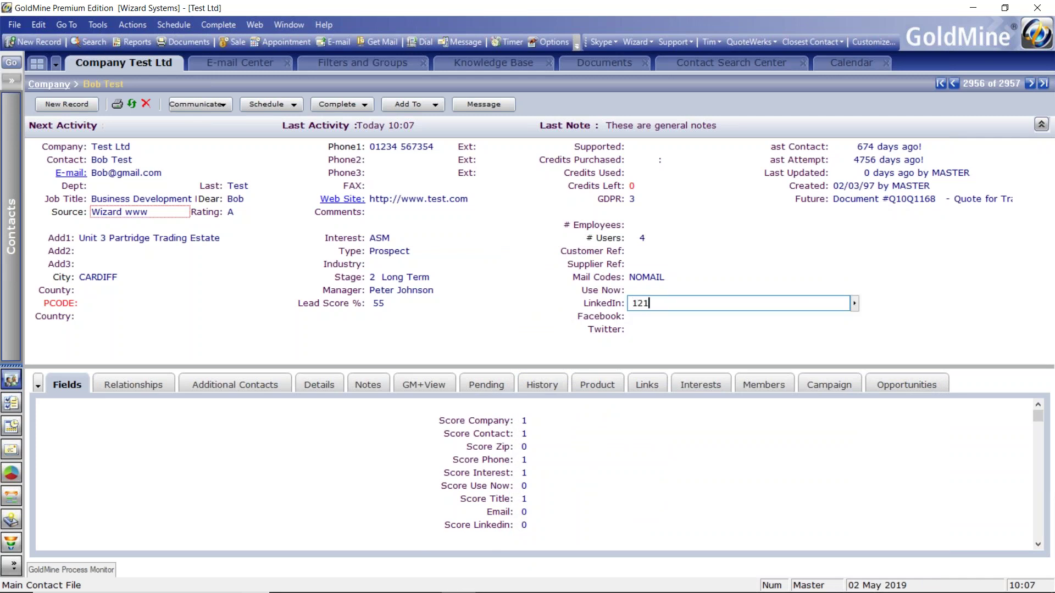
{"action": "type", "text": "23123123"}
{"action": "left_click", "coordinate": [608, 314]}
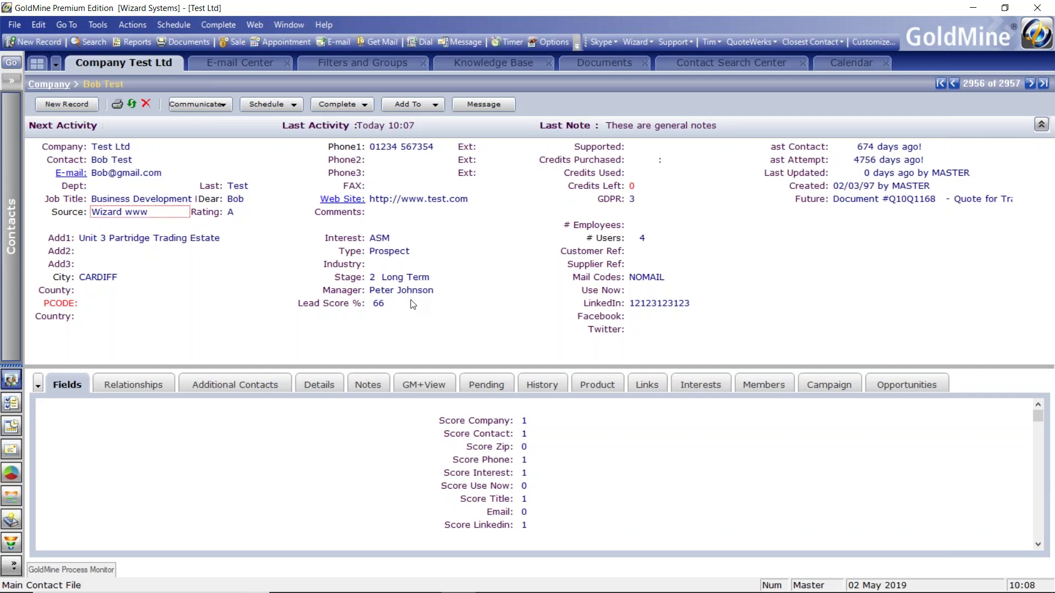
{"action": "key", "text": "alt+Tab"}
{"action": "key", "text": "Tab"}
{"action": "key", "text": "Tab"}
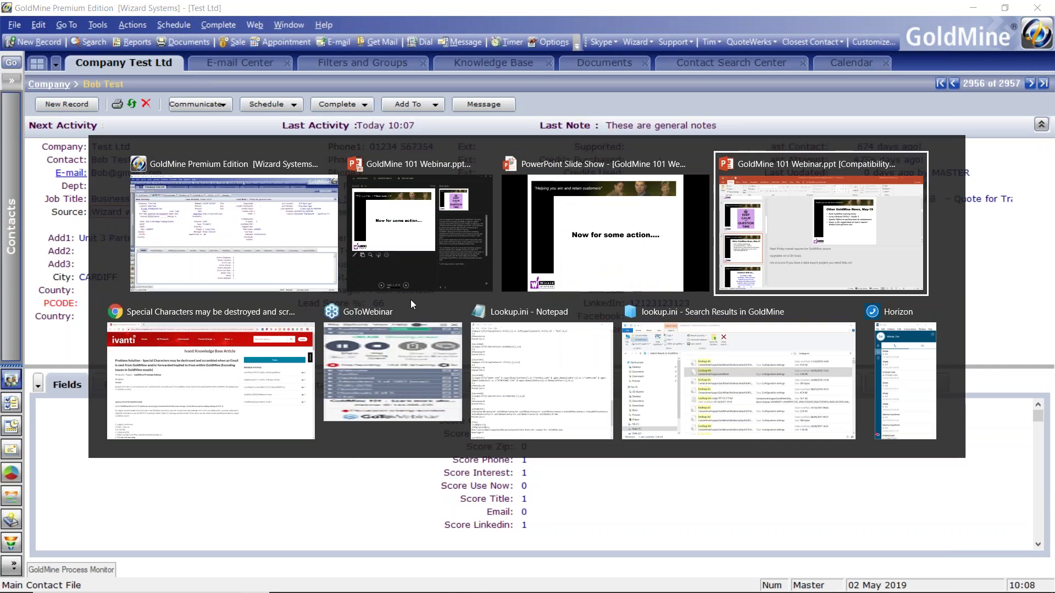
{"action": "key", "text": "Tab"}
{"action": "key", "text": "Tab"}
{"action": "key", "text": "Tab"}
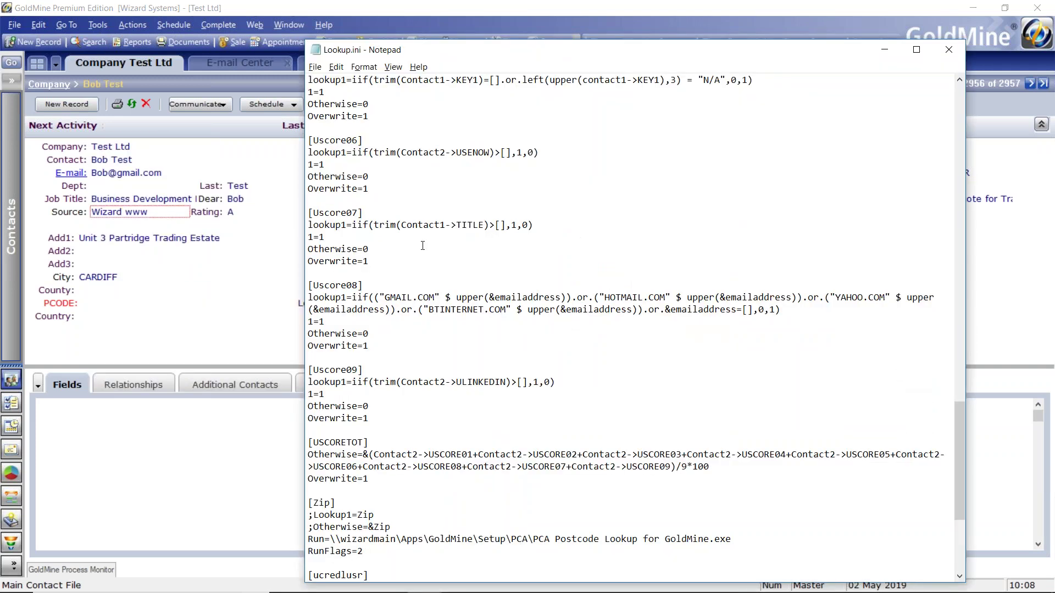
{"action": "left_click_drag", "start_coordinate": [503, 58], "coordinate": [437, 43]}
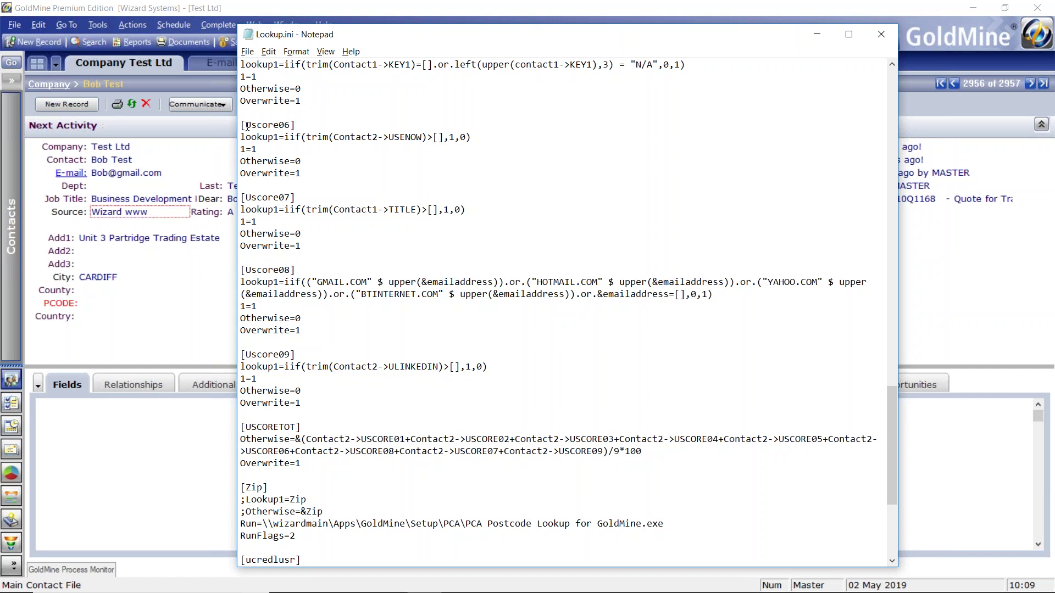
{"action": "scroll", "coordinate": [280, 150], "scroll_direction": "up", "scroll_amount": 2}
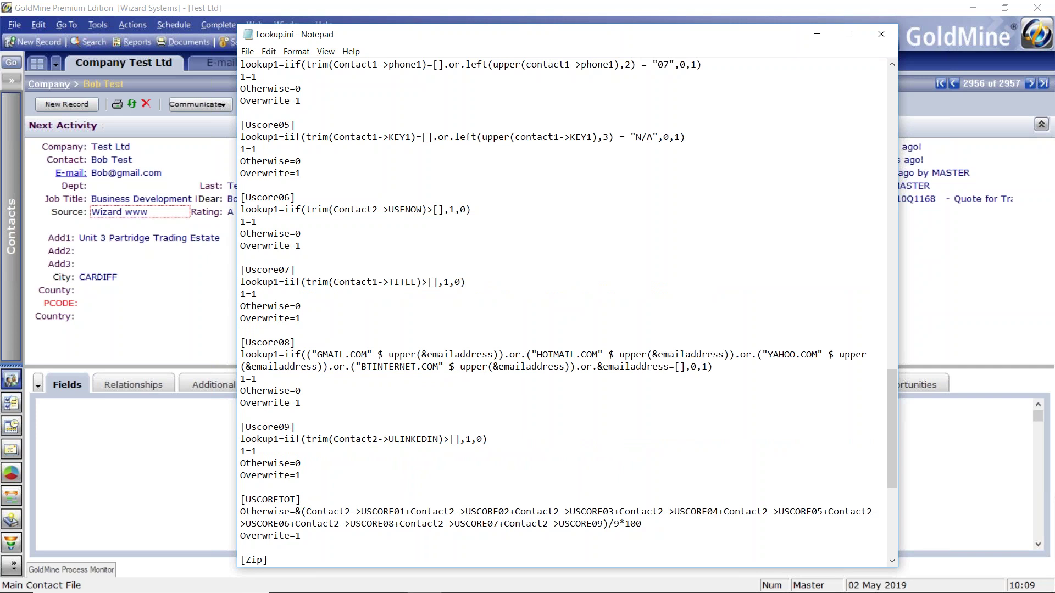
{"action": "scroll", "coordinate": [291, 157], "scroll_direction": "down", "scroll_amount": 1}
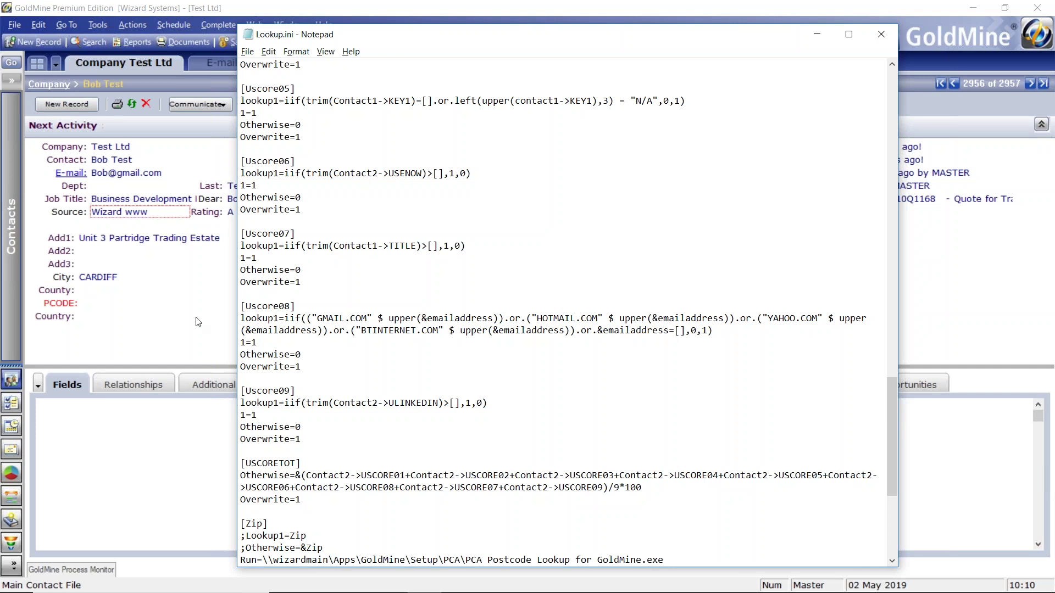
{"action": "left_click", "coordinate": [166, 345]}
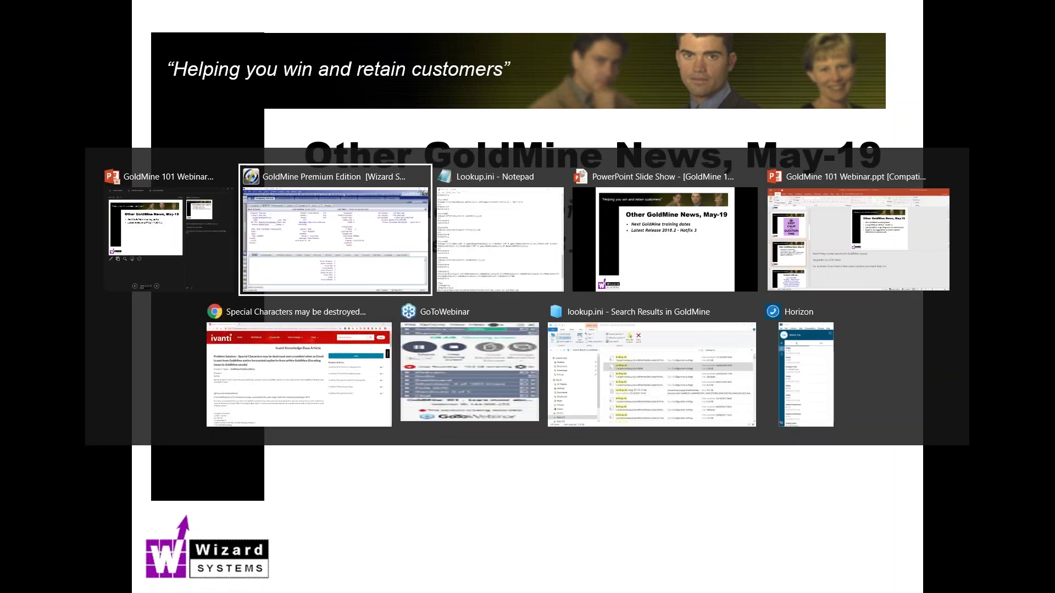
Step: Switch from the slide show to the special-characters knowledge base article
{"action": "key", "text": "Tab"}
{"action": "key", "text": "Tab"}
{"action": "key", "text": "Tab"}
{"action": "key", "text": "Tab"}
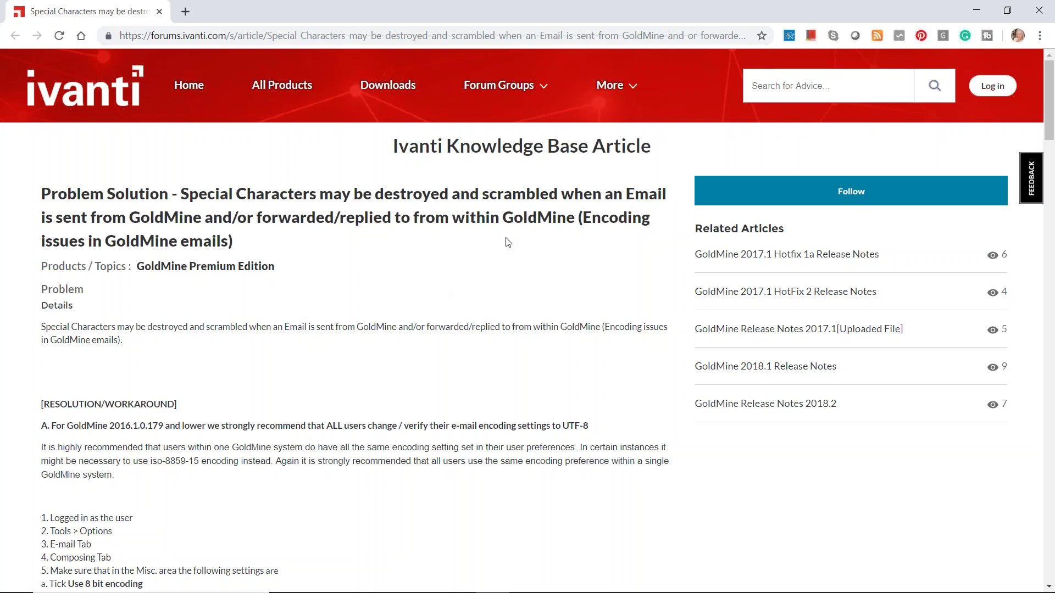
Step: Switch from the article back to the running PowerPoint slide show
{"action": "key", "text": "alt+Tab"}
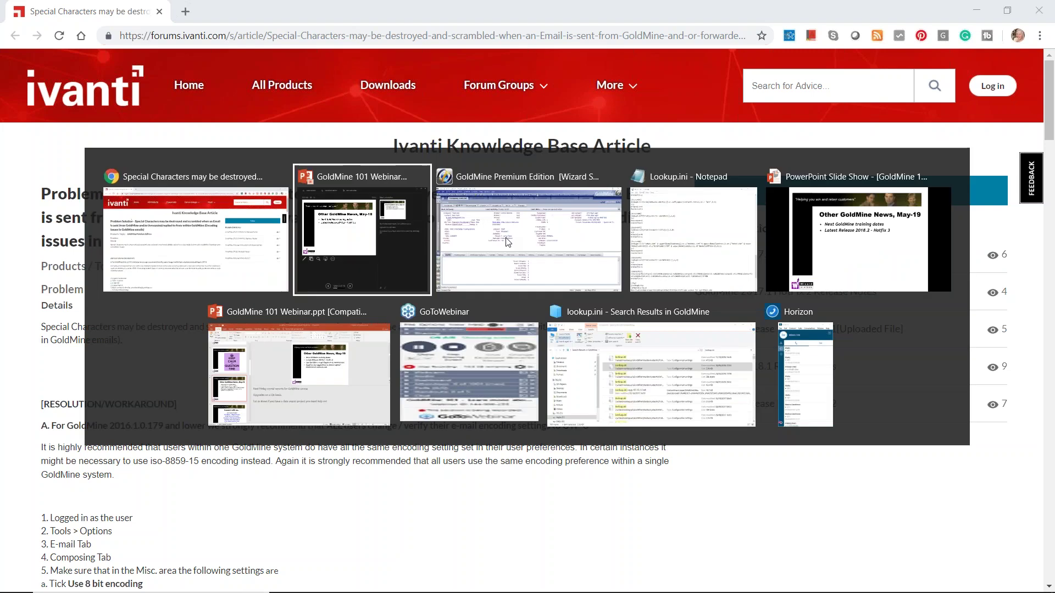
{"action": "key", "text": "alt+Tab"}
{"action": "key", "text": "alt+Tab"}
{"action": "key", "text": "alt+Tab"}
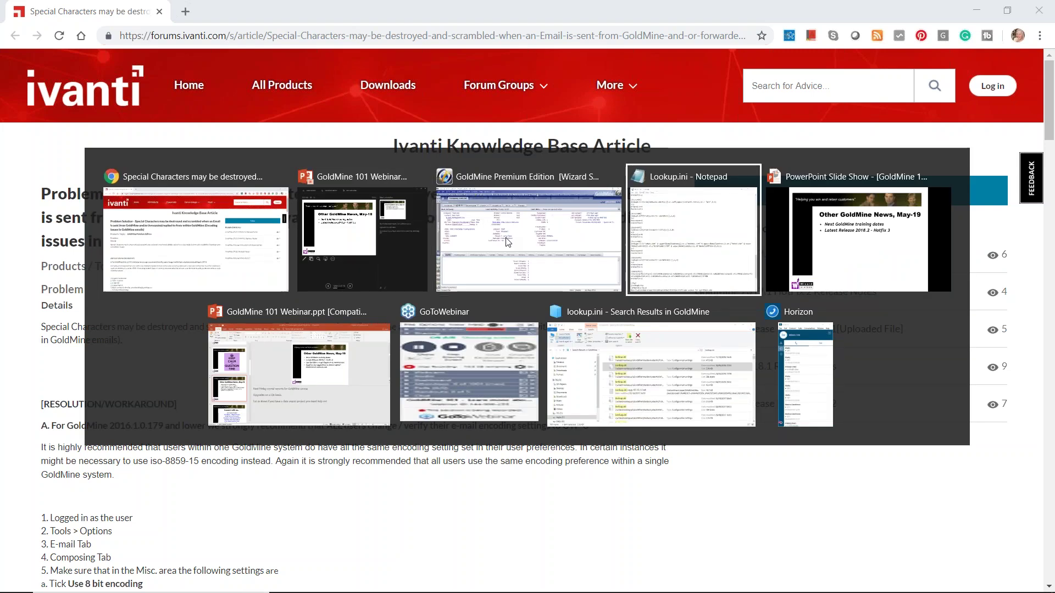